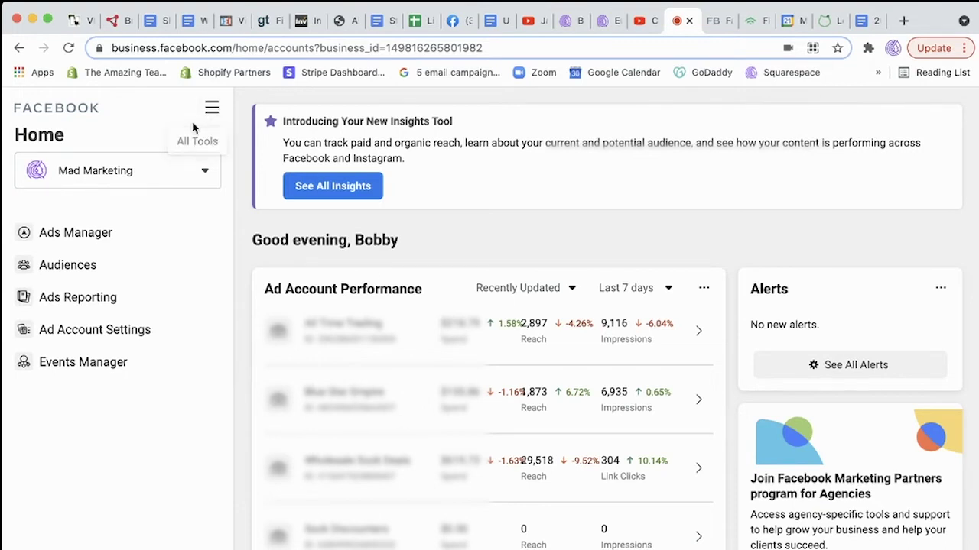
Step: Open Business Settings from the tools menu, collapse Accounts and expand Data Sources in the sidebar
{"action": "left_click", "coordinate": [212, 112]}
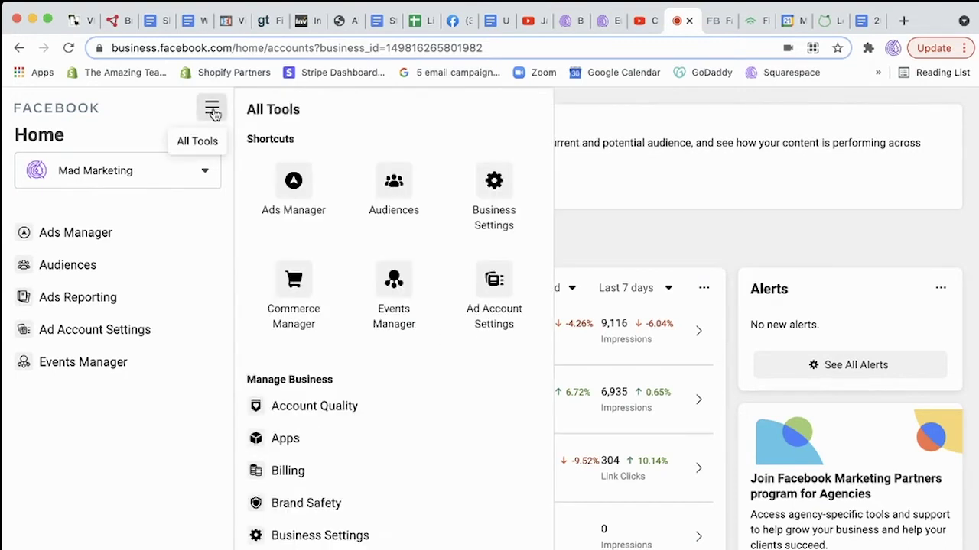
{"action": "left_click", "coordinate": [479, 204]}
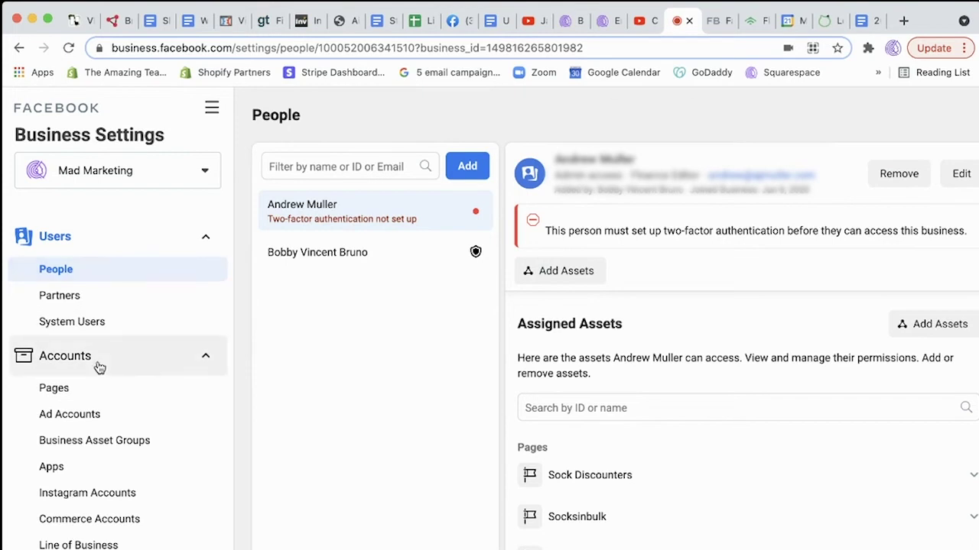
{"action": "left_click", "coordinate": [203, 357]}
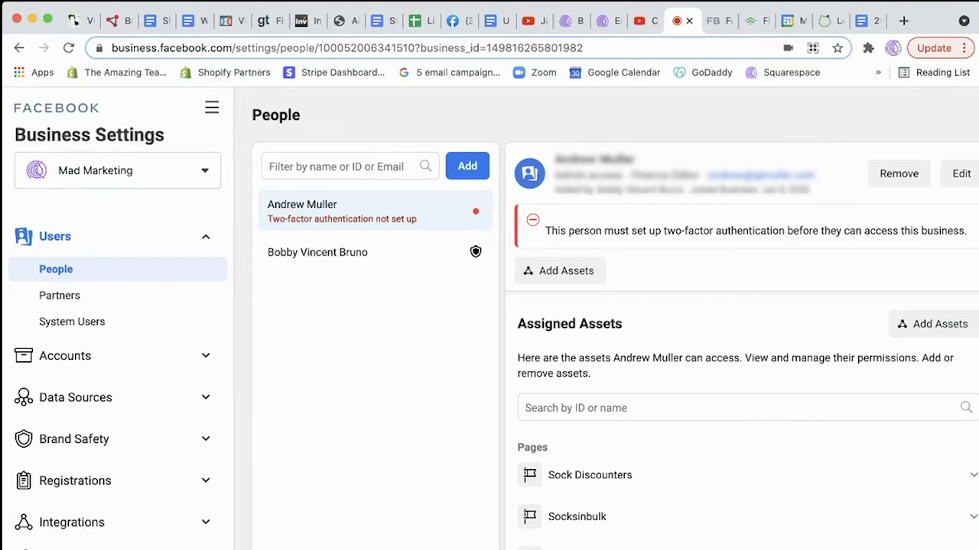
{"action": "left_click", "coordinate": [204, 399]}
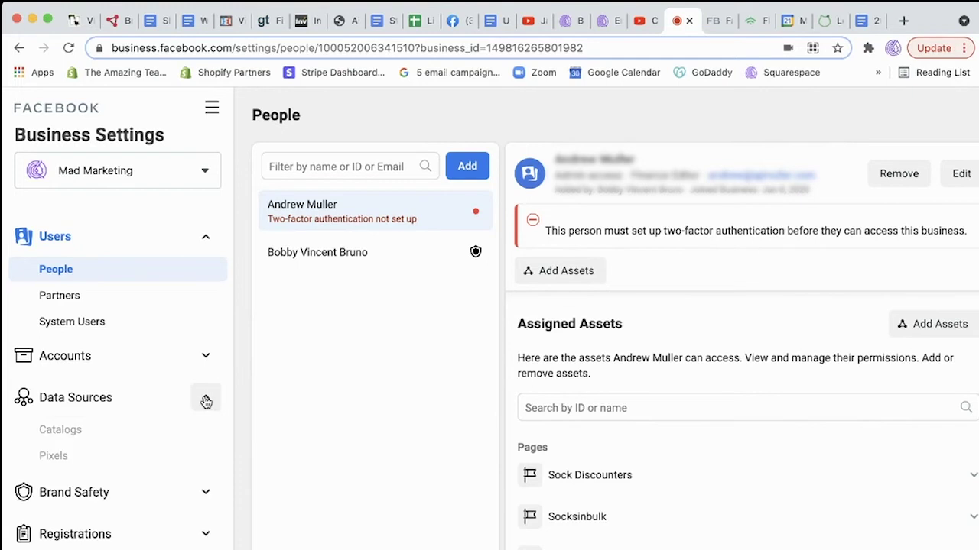
Step: Open the Pixels page under Data Sources to list the business's pixels
{"action": "left_click", "coordinate": [47, 457]}
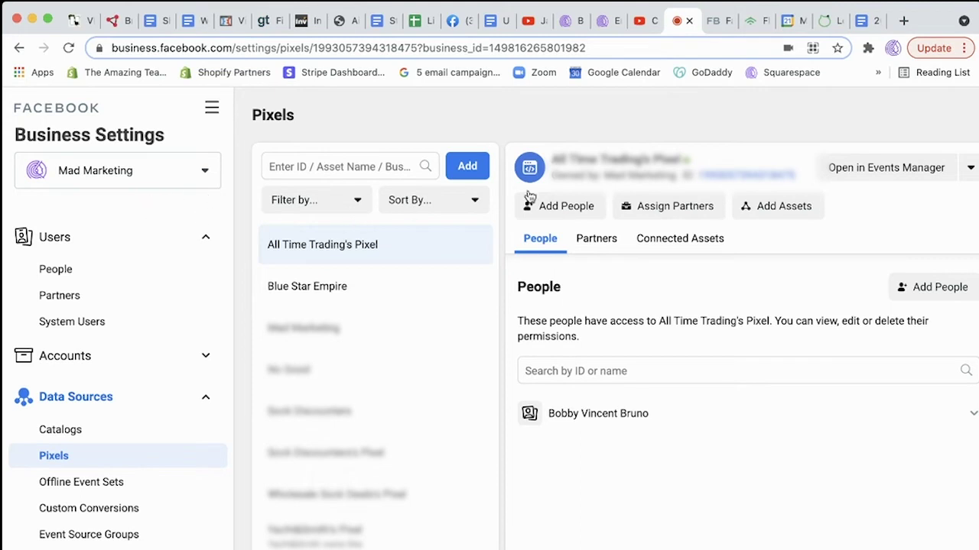
Step: Add a new pixel named 'Masculine Alpha', leaving the website URL empty, and create it
{"action": "left_click", "coordinate": [467, 168]}
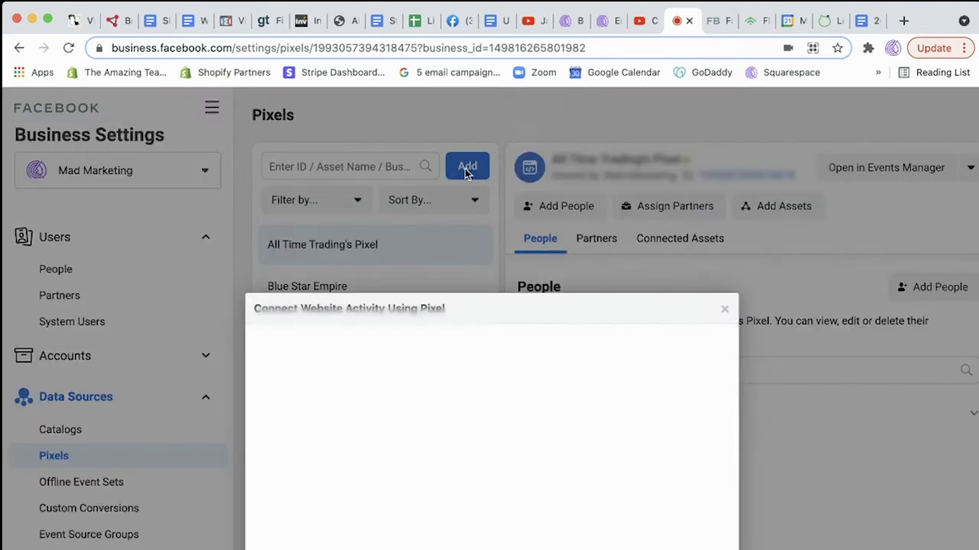
{"action": "left_click_drag", "start_coordinate": [255, 309], "coordinate": [470, 320]}
{"action": "left_click", "coordinate": [470, 319]}
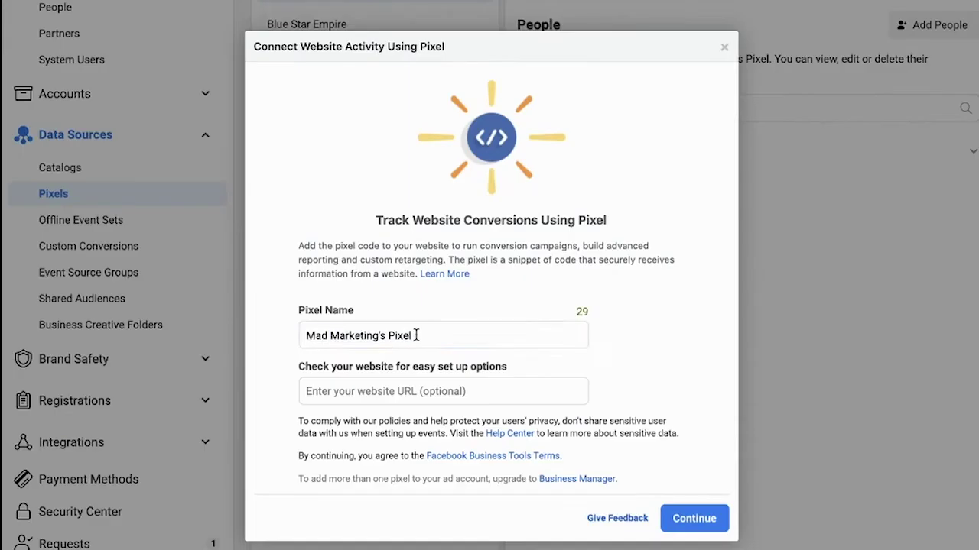
{"action": "left_click_drag", "start_coordinate": [415, 549], "coordinate": [304, 549]}
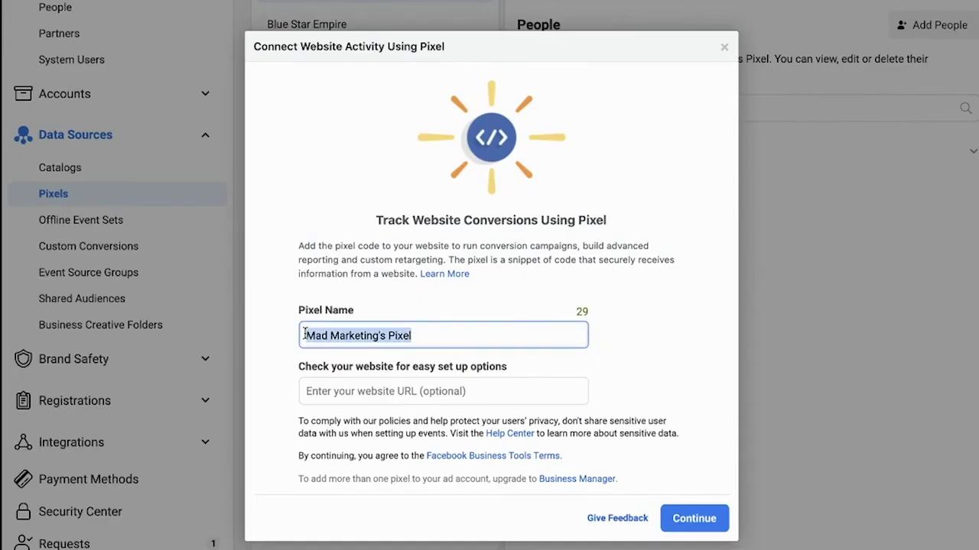
{"action": "type", "text": "MAs"}
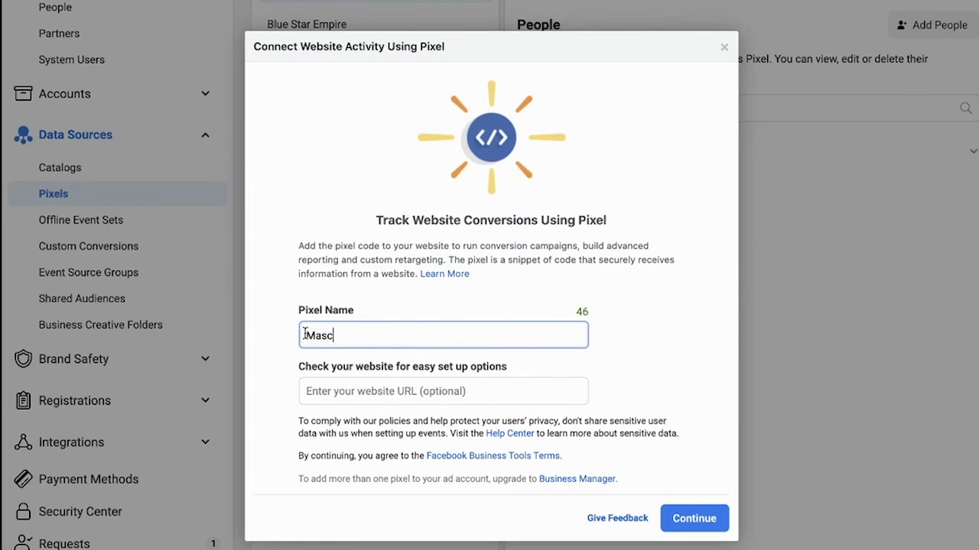
{"action": "type", "text": "culine Alpha"}
{"action": "key", "text": "ctrl+a"}
{"action": "key", "text": "Right"}
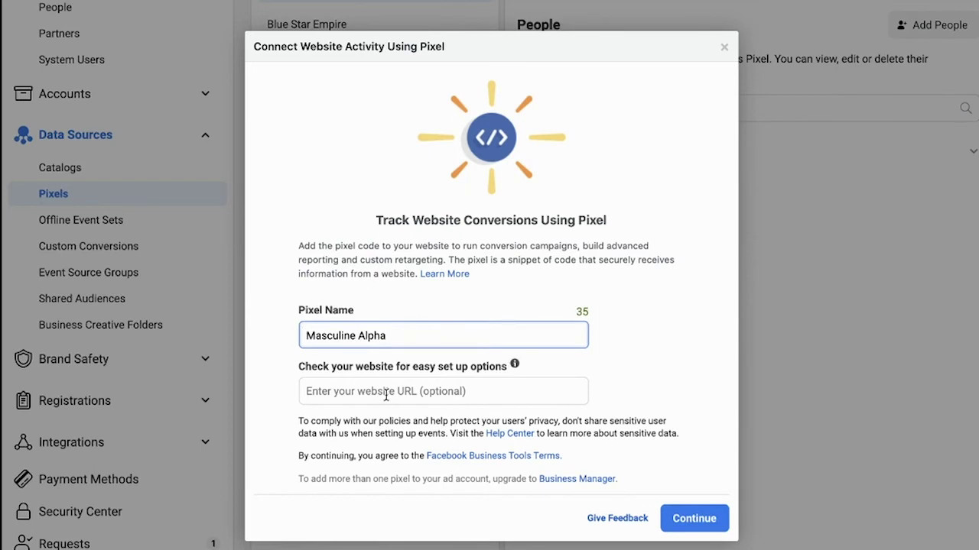
{"action": "left_click", "coordinate": [386, 395]}
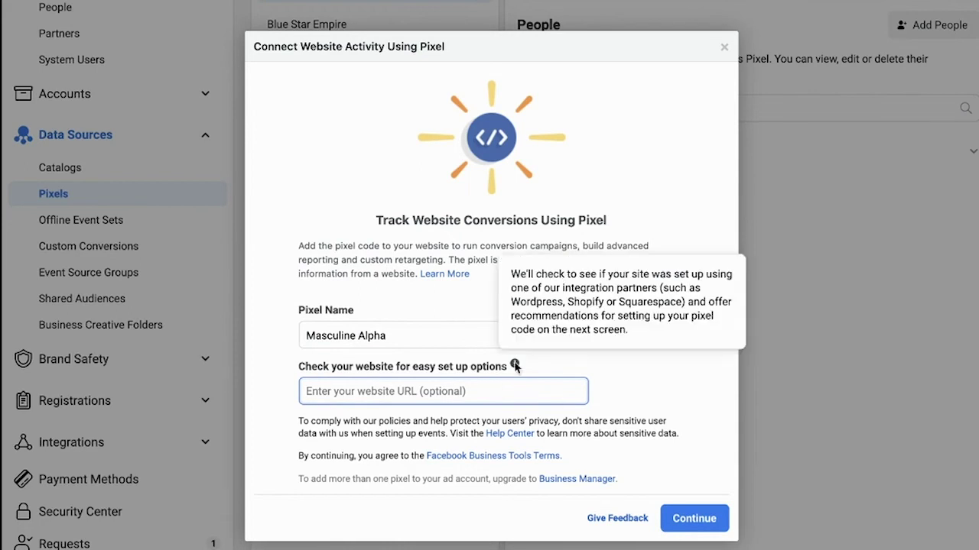
{"action": "left_click", "coordinate": [711, 520]}
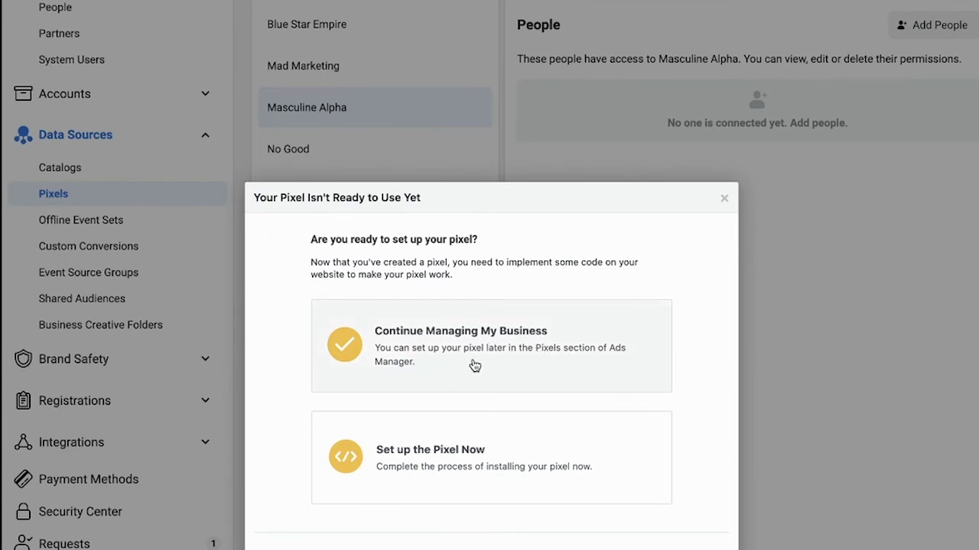
Step: Set up the pixel now using a partner integration, choosing Shopify as the partner
{"action": "left_click", "coordinate": [429, 474]}
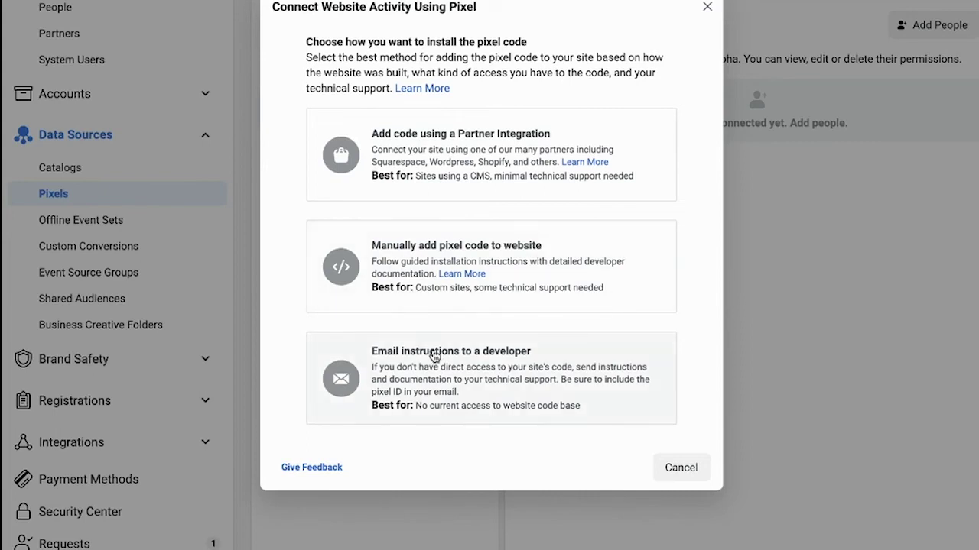
{"action": "left_click", "coordinate": [432, 162]}
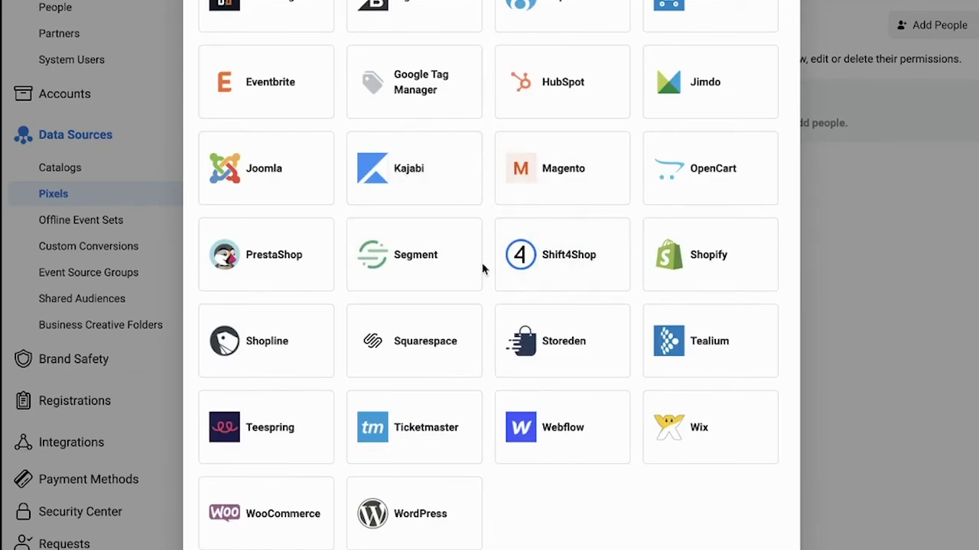
{"action": "left_click", "coordinate": [719, 272]}
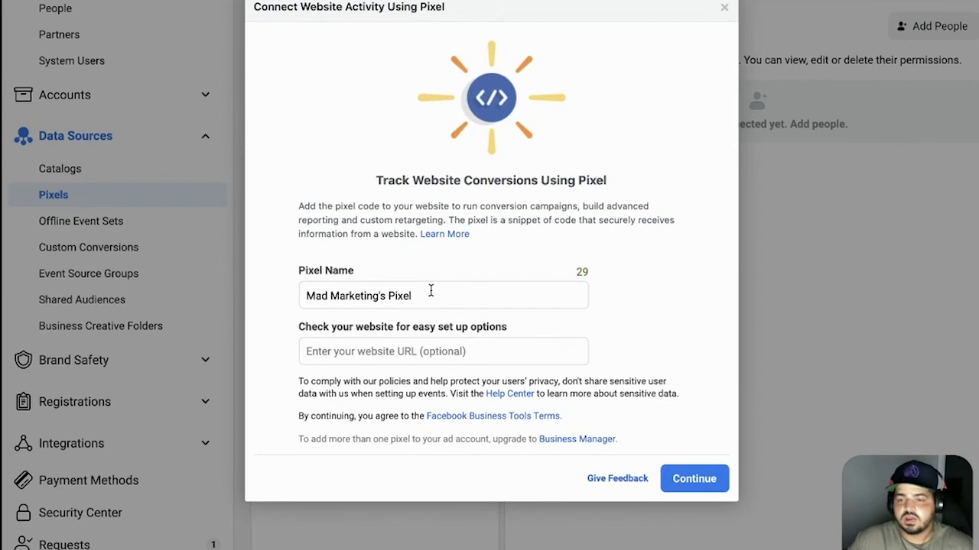
{"action": "left_click_drag", "start_coordinate": [431, 294], "coordinate": [286, 295]}
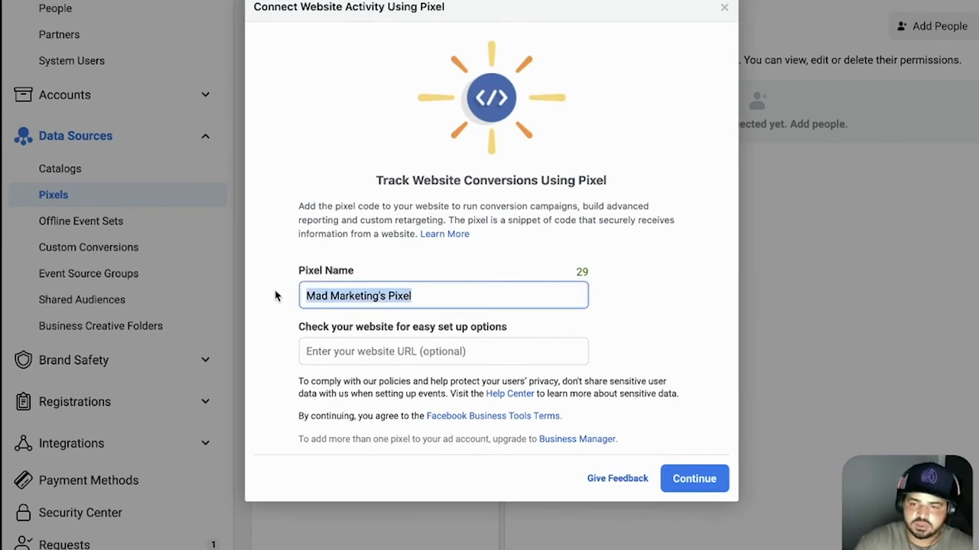
Step: Rename the pixel to 'Test', create it, and choose to set it up now
{"action": "key", "text": "BackSpace"}
{"action": "type", "text": "Test"}
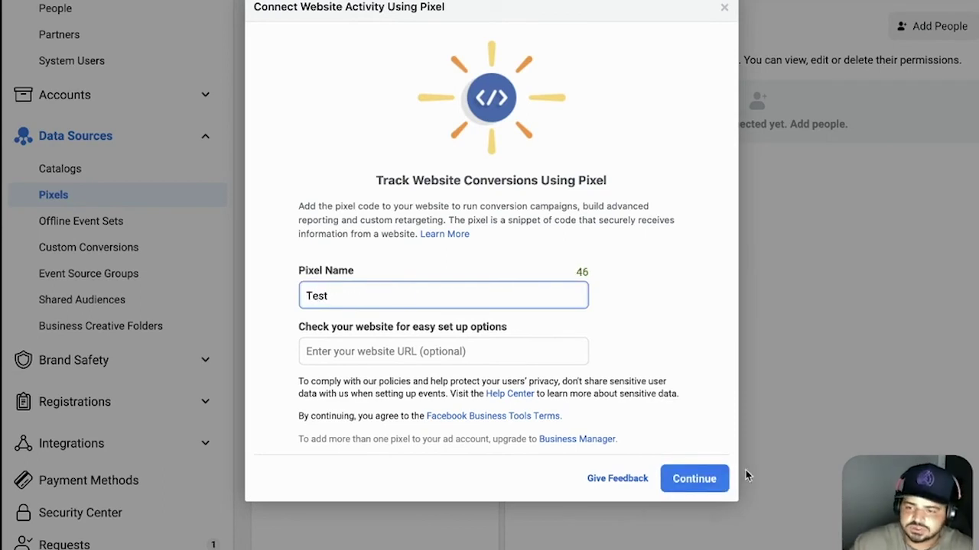
{"action": "left_click", "coordinate": [704, 478]}
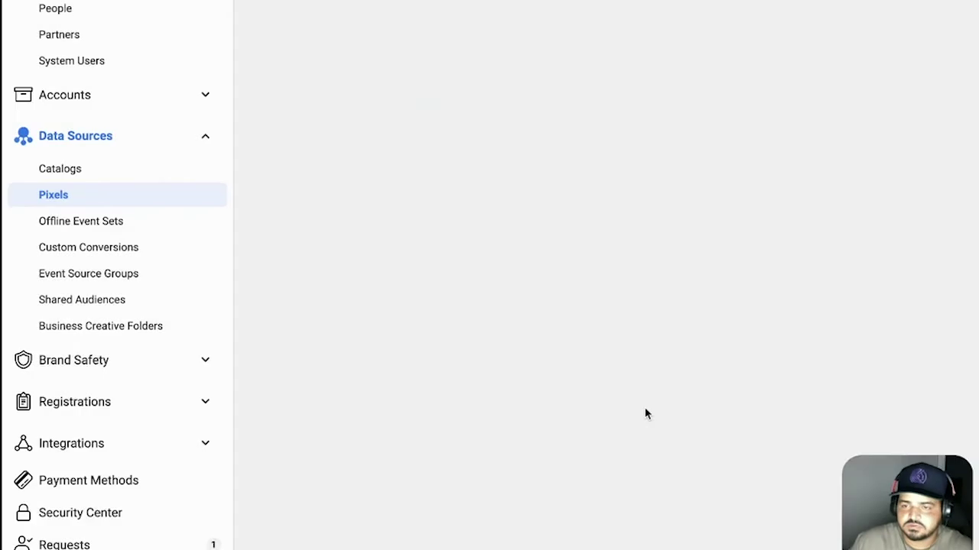
{"action": "left_click", "coordinate": [396, 319]}
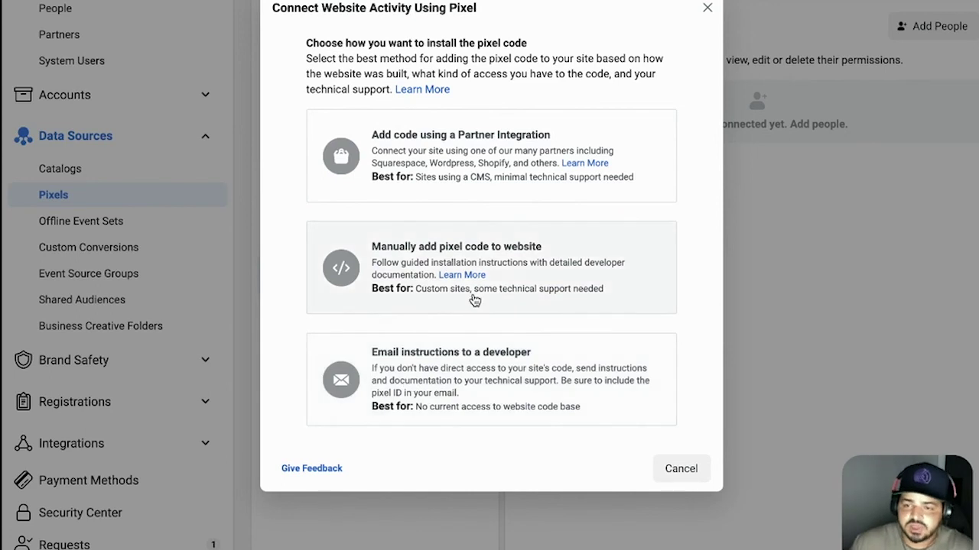
Step: Choose manual installation, copy the Test pixel's base code, and open a new browser tab
{"action": "left_click", "coordinate": [575, 271]}
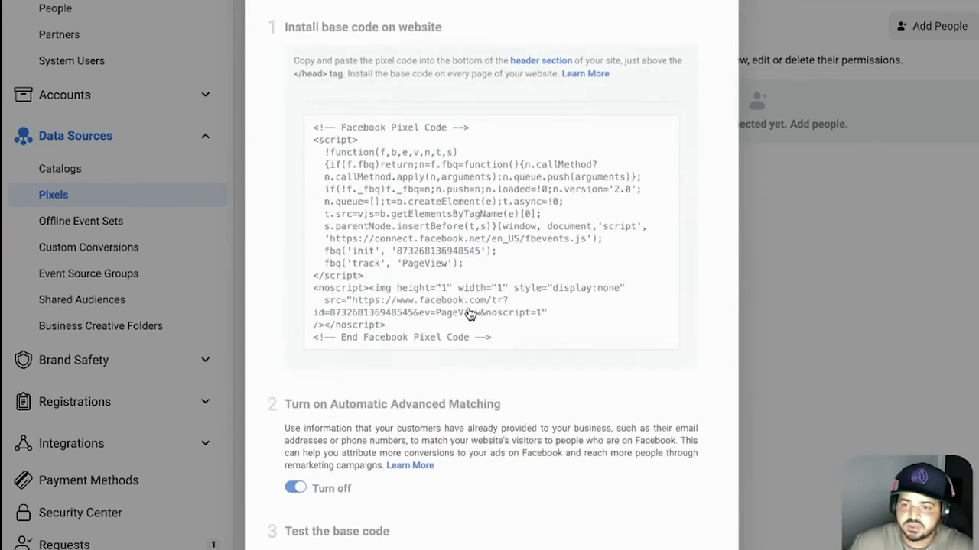
{"action": "mouse_move", "coordinate": [478, 298]}
{"action": "left_click", "coordinate": [491, 239]}
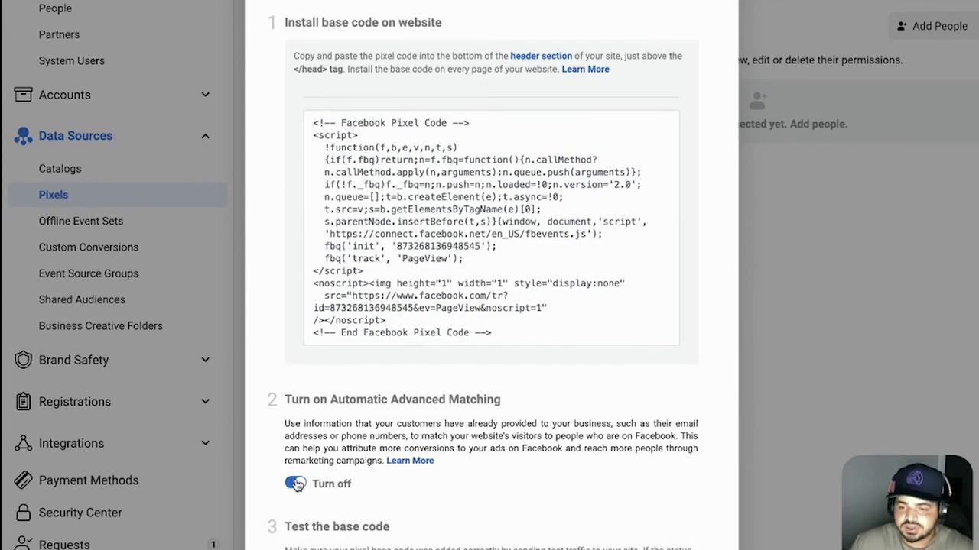
{"action": "left_click", "coordinate": [333, 511]}
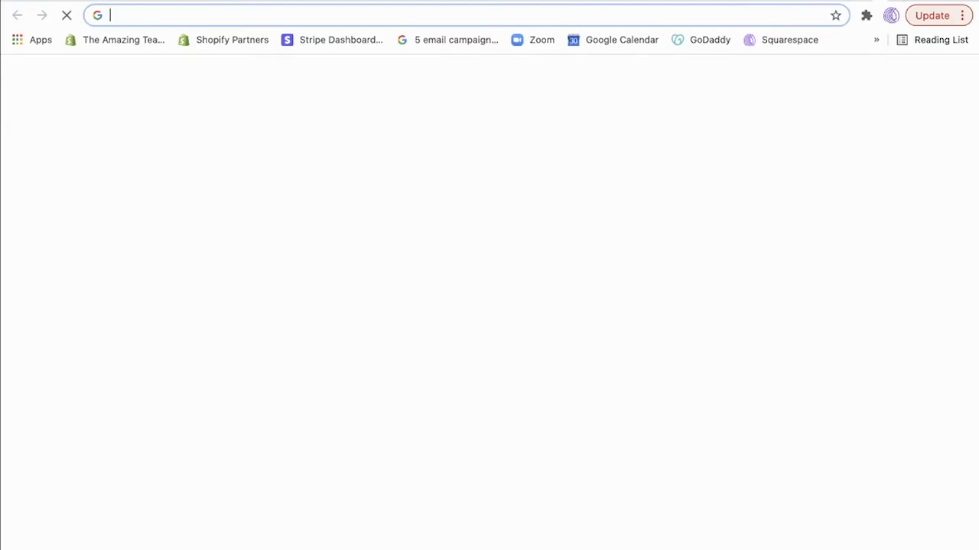
Step: Load madmarketingpro.com, scroll its page source to the Facebook Pixel Code, then close the source
{"action": "type", "text": "madmarketingpro.com"}
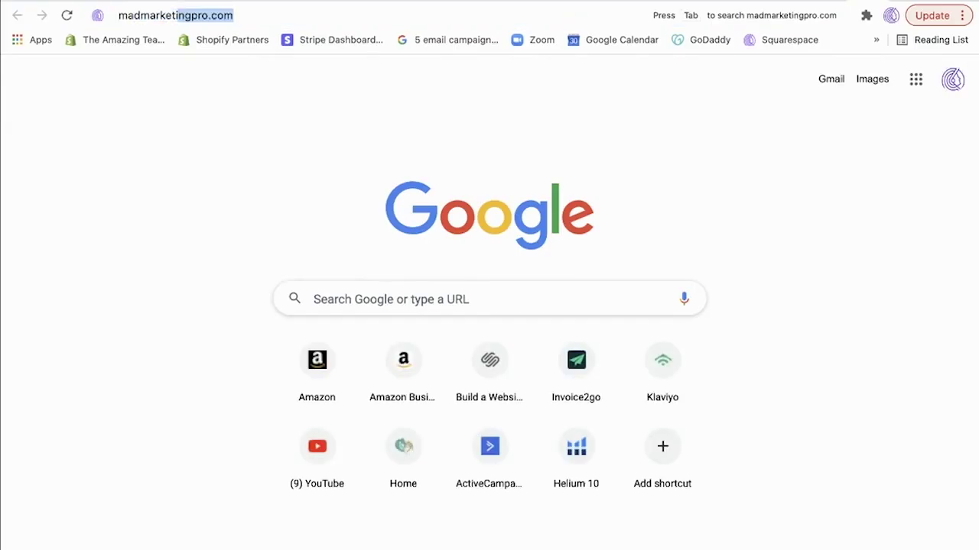
{"action": "key", "text": "Return"}
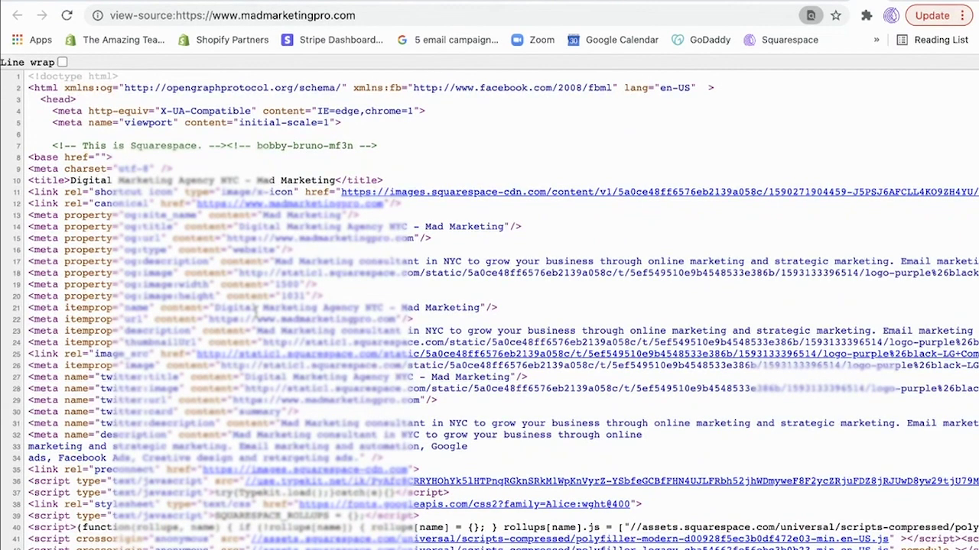
{"action": "scroll", "coordinate": [257, 310], "scroll_direction": "down", "scroll_amount": 5}
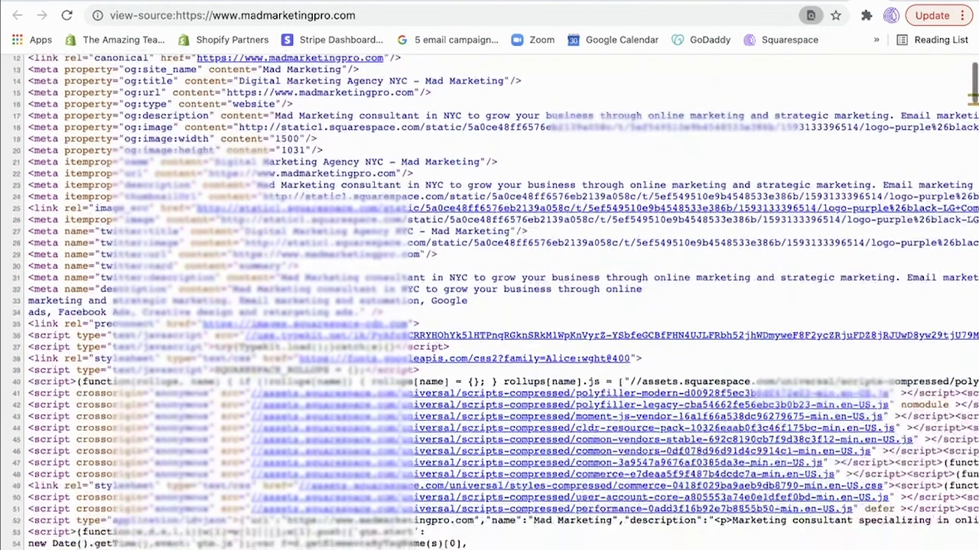
{"action": "scroll", "coordinate": [127, 403], "scroll_direction": "down", "scroll_amount": 10}
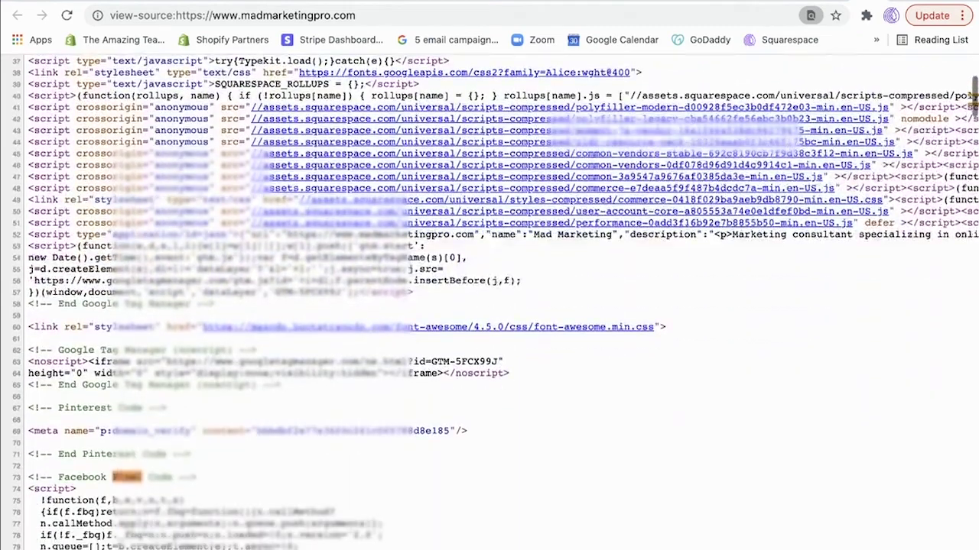
{"action": "scroll", "coordinate": [495, 302], "scroll_direction": "down", "scroll_amount": 15}
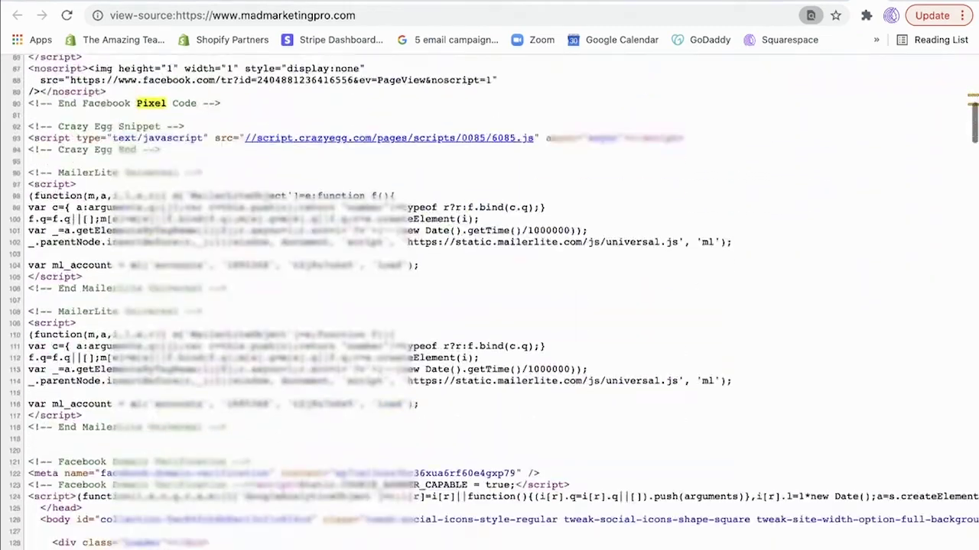
{"action": "scroll", "coordinate": [490, 302], "scroll_direction": "up", "scroll_amount": 10}
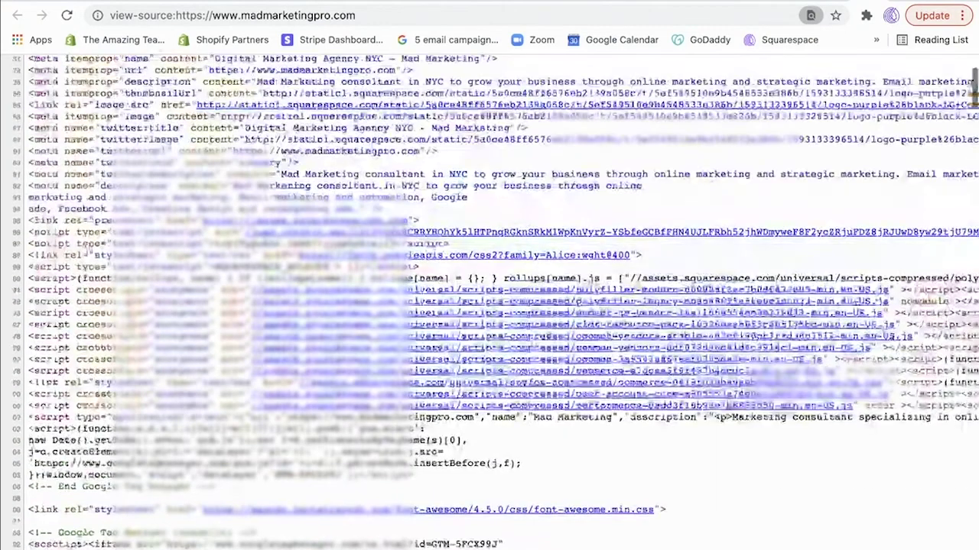
{"action": "scroll", "coordinate": [489, 302], "scroll_direction": "up", "scroll_amount": 5}
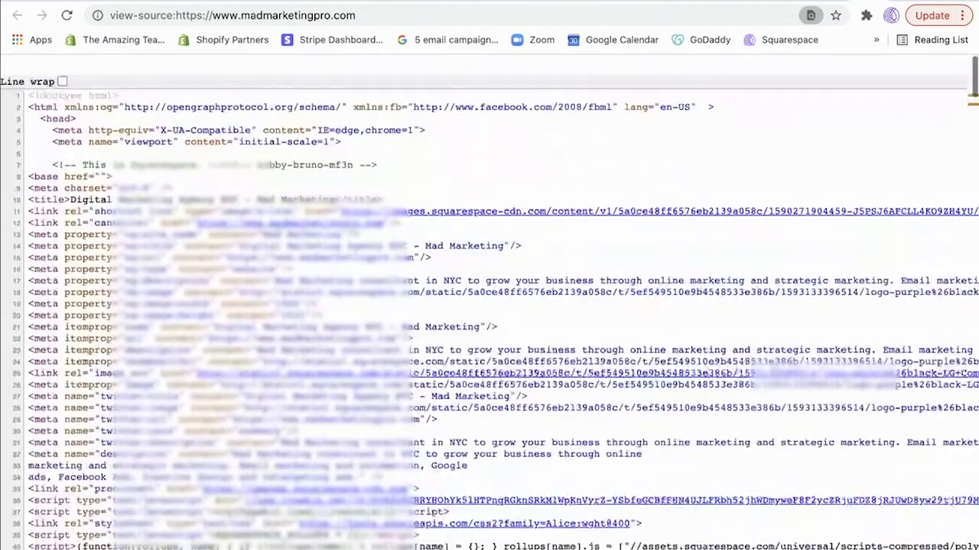
{"action": "key", "text": "super+w"}
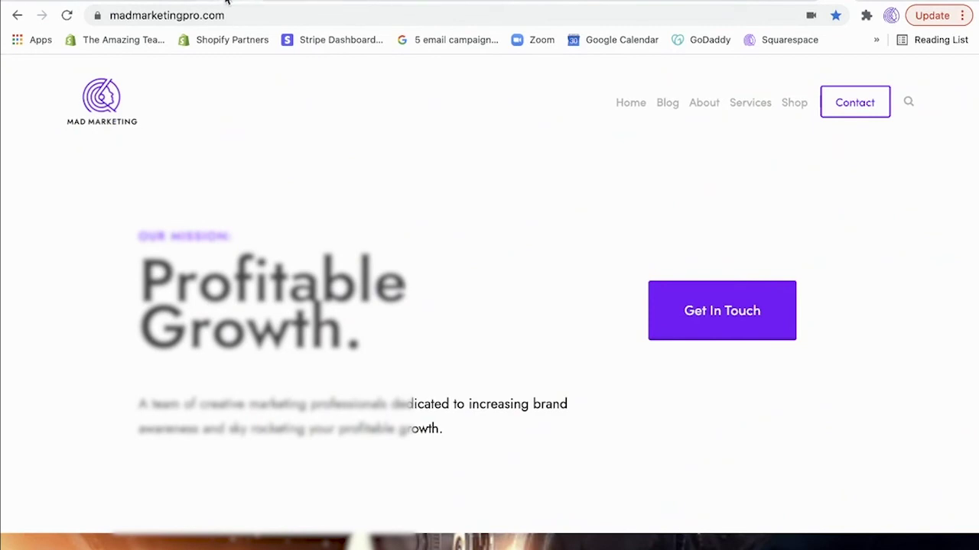
Step: Back in Business Settings, close the Install Pixel window and go to Events Manager
{"action": "left_click", "coordinate": [603, 1]}
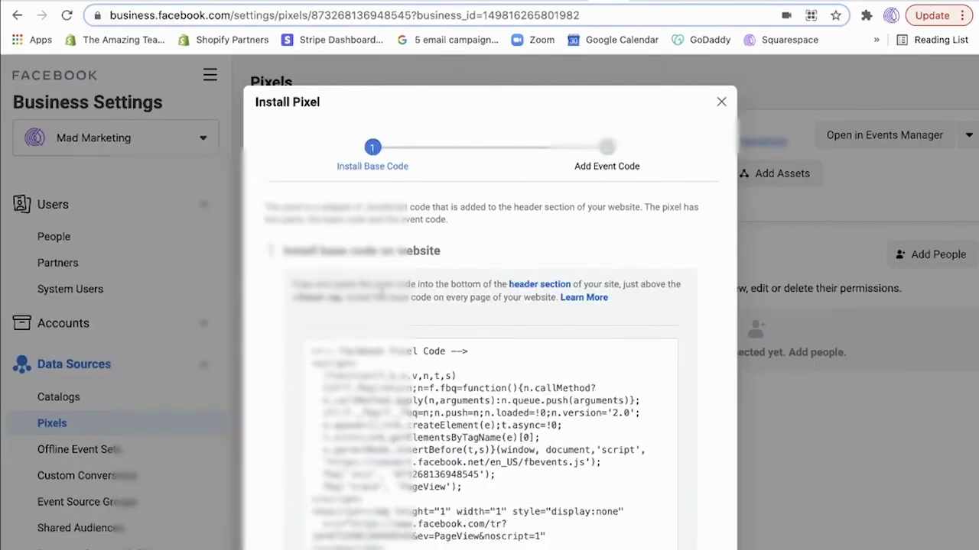
{"action": "left_click", "coordinate": [718, 107]}
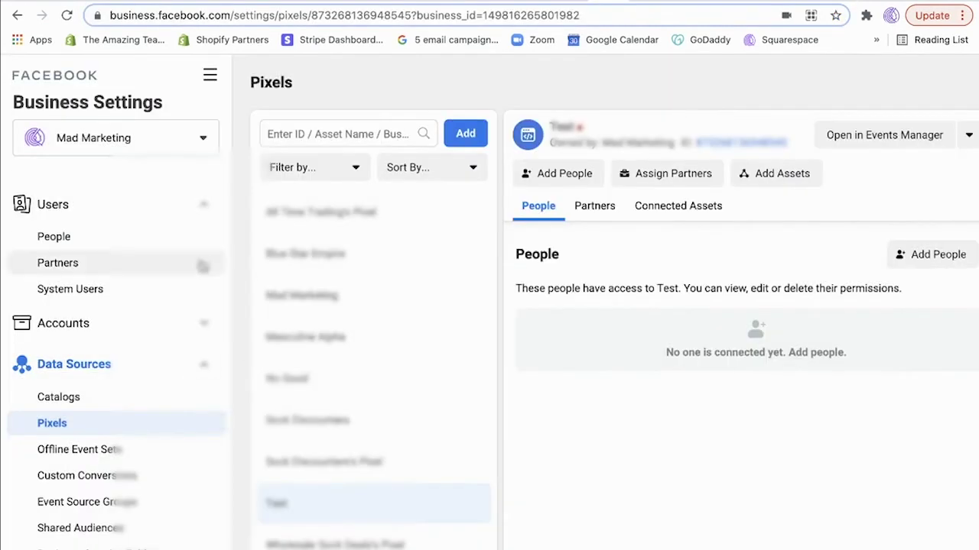
{"action": "left_click", "coordinate": [208, 76]}
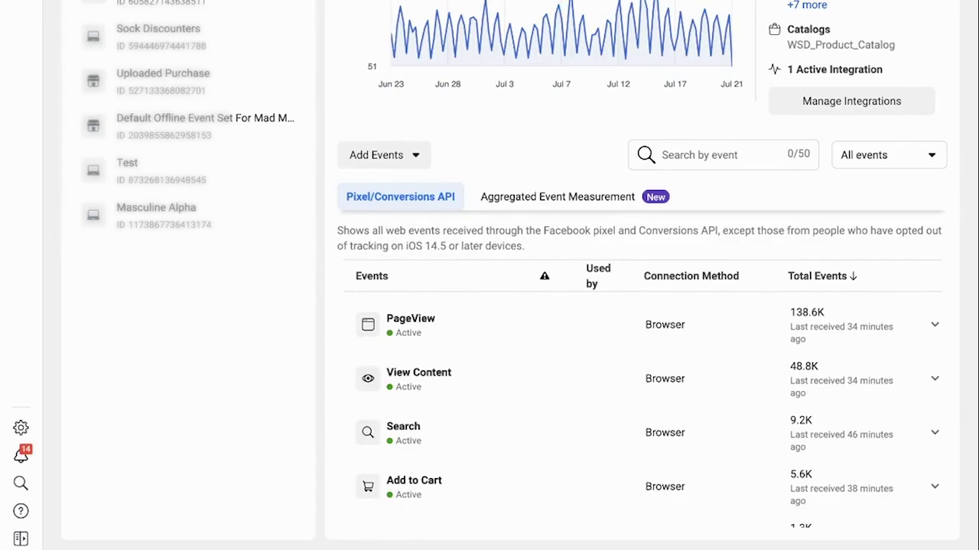
{"action": "scroll", "coordinate": [535, 46], "scroll_direction": "down", "scroll_amount": 1}
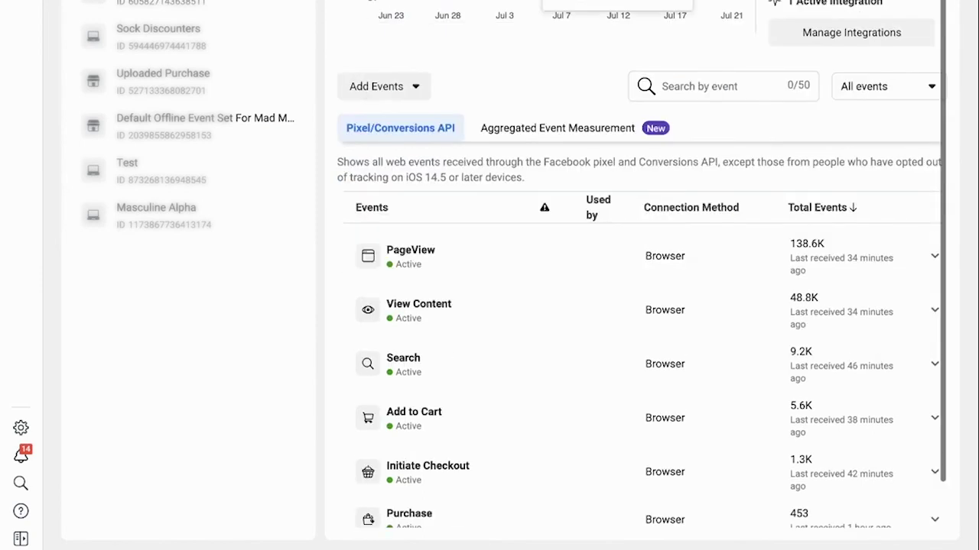
{"action": "scroll", "coordinate": [656, 78], "scroll_direction": "down", "scroll_amount": 1}
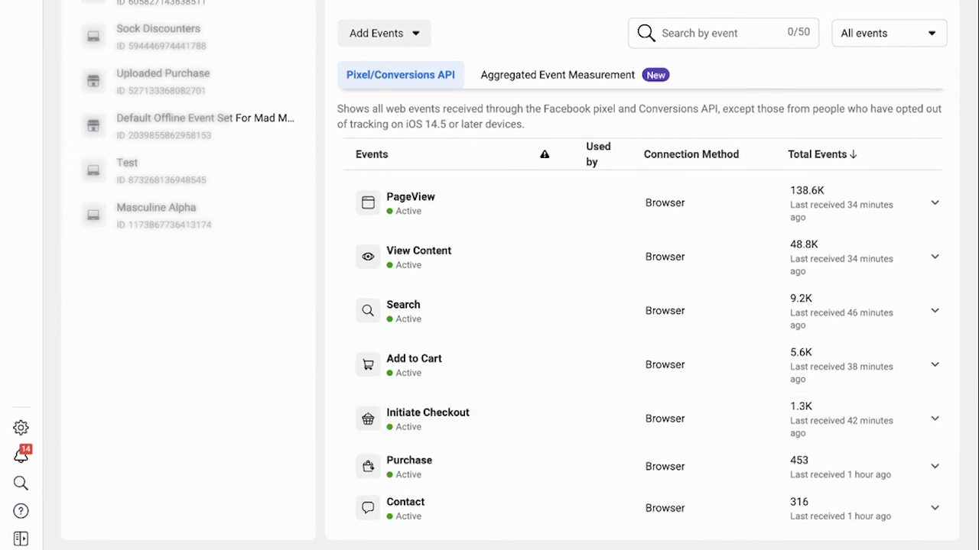
{"action": "scroll", "coordinate": [496, 443], "scroll_direction": "up", "scroll_amount": 5}
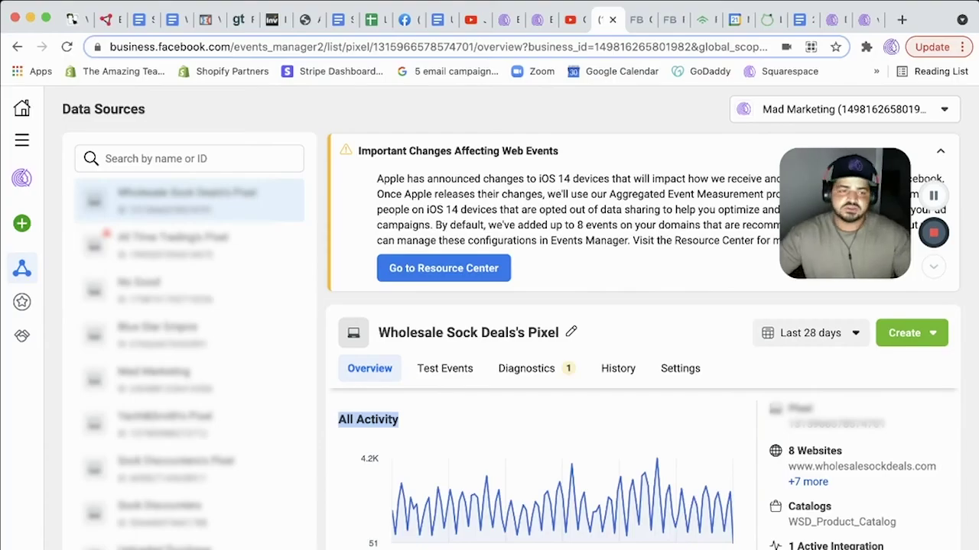